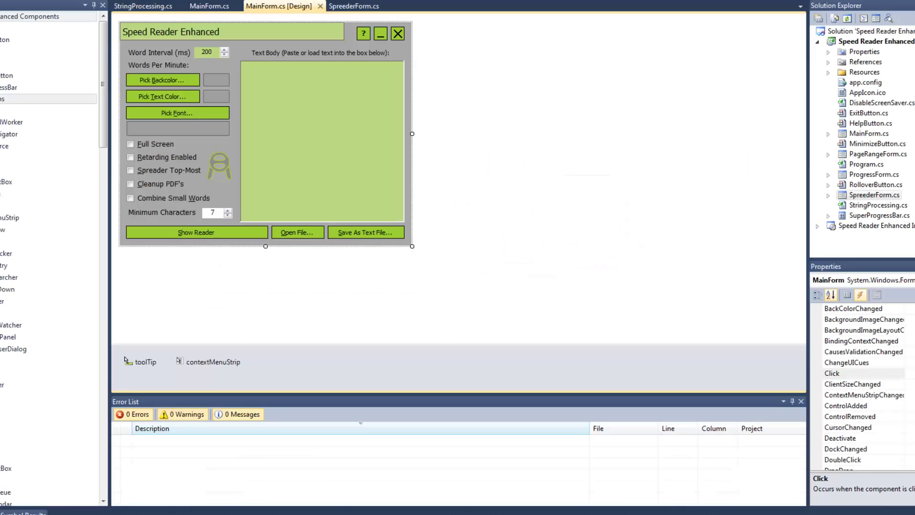
# Step: Run the project from the main form's designer and reposition the launched Speed Reader window
pyautogui.click(381, 233)
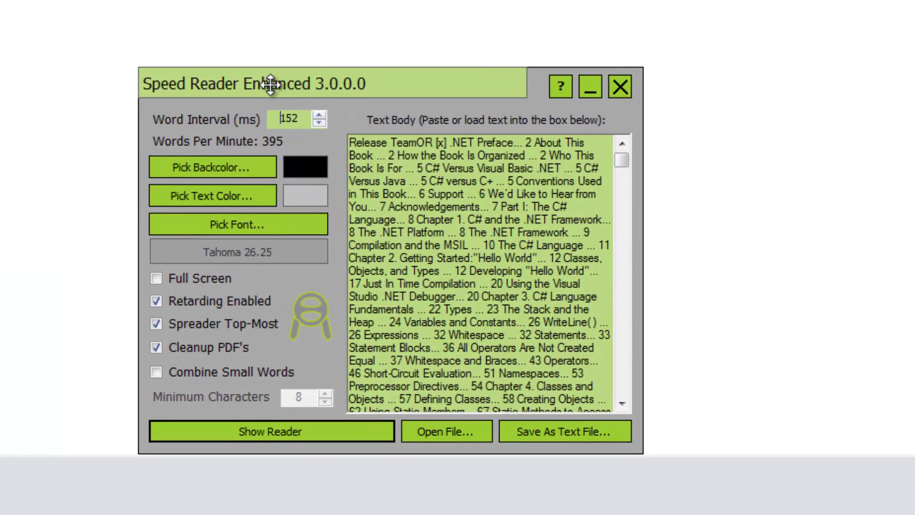
pyautogui.moveTo(271, 85); pyautogui.dragTo(267, 79)
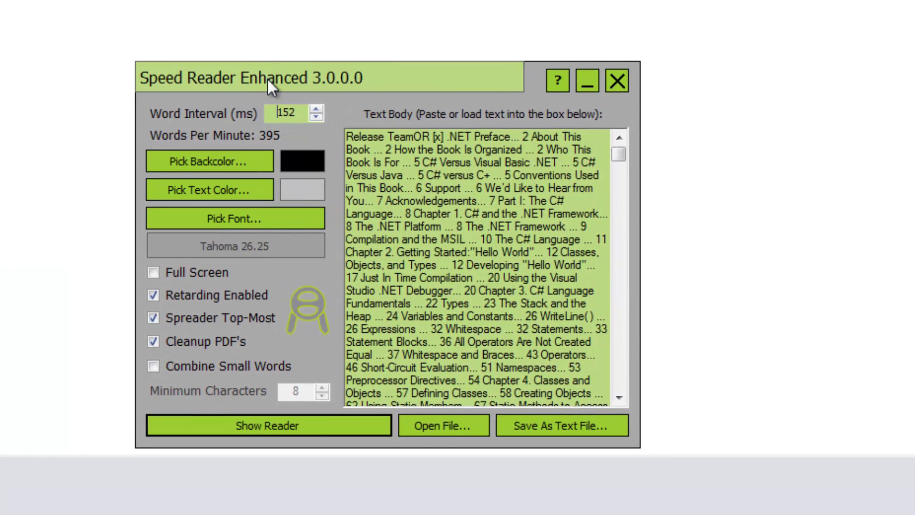
pyautogui.click(282, 116)
pyautogui.moveTo(319, 77); pyautogui.dragTo(280, 60)
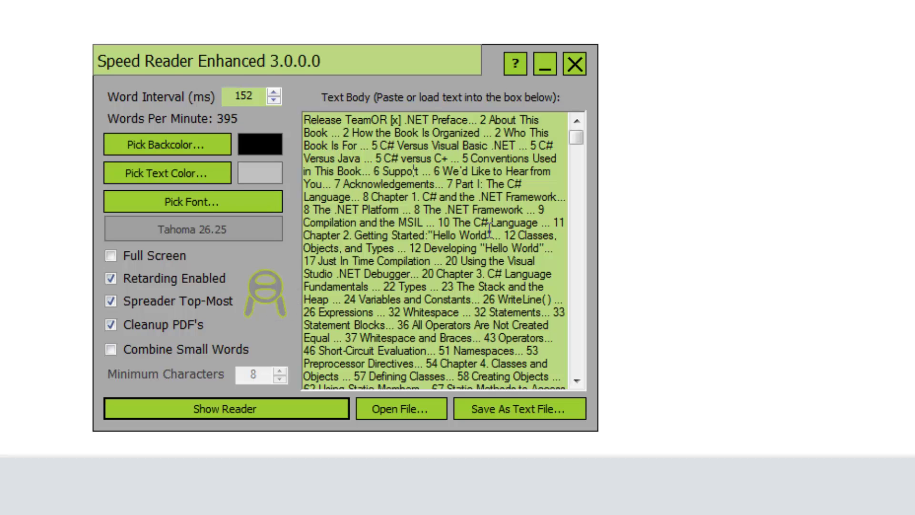
# Step: Replace the opening passage of the text body, up to "Basic .NET", with "???"
pyautogui.moveTo(396, 188); pyautogui.dragTo(471, 338)
pyautogui.click(474, 299)
pyautogui.scroll(15, 524, 238)
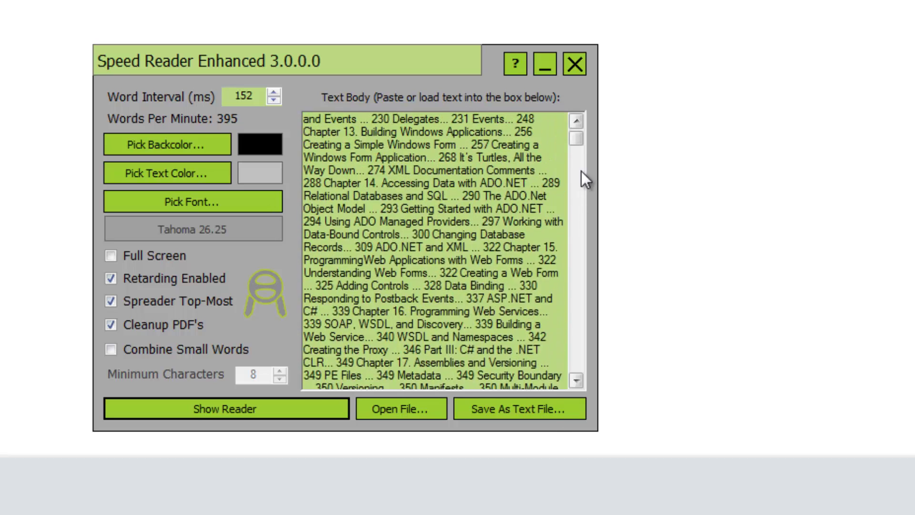
pyautogui.moveTo(573, 134); pyautogui.dragTo(574, 119)
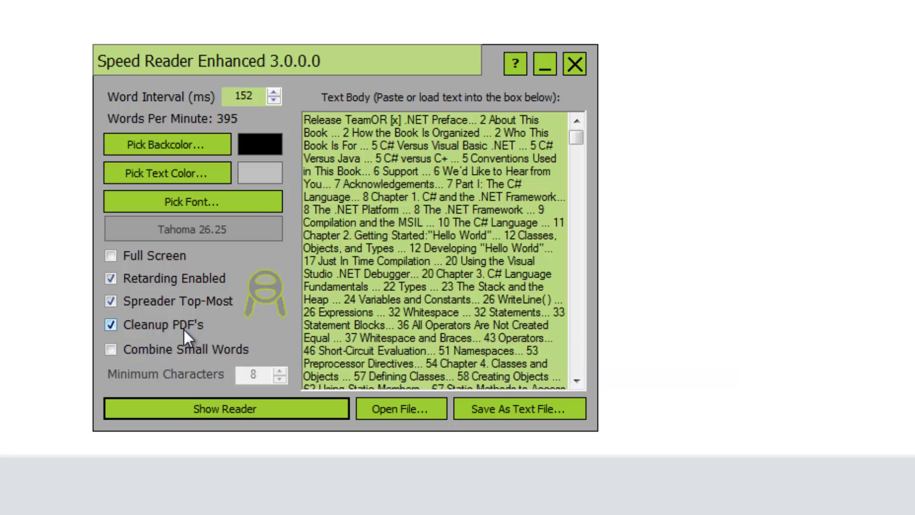
pyautogui.moveTo(434, 262)
pyautogui.mouseDown()
pyautogui.moveTo(452, 262)
pyautogui.moveTo(377, 262)
pyautogui.moveTo(445, 262)
pyautogui.mouseUp()
pyautogui.moveTo(462, 145); pyautogui.dragTo(2, 93)
pyautogui.write('???')
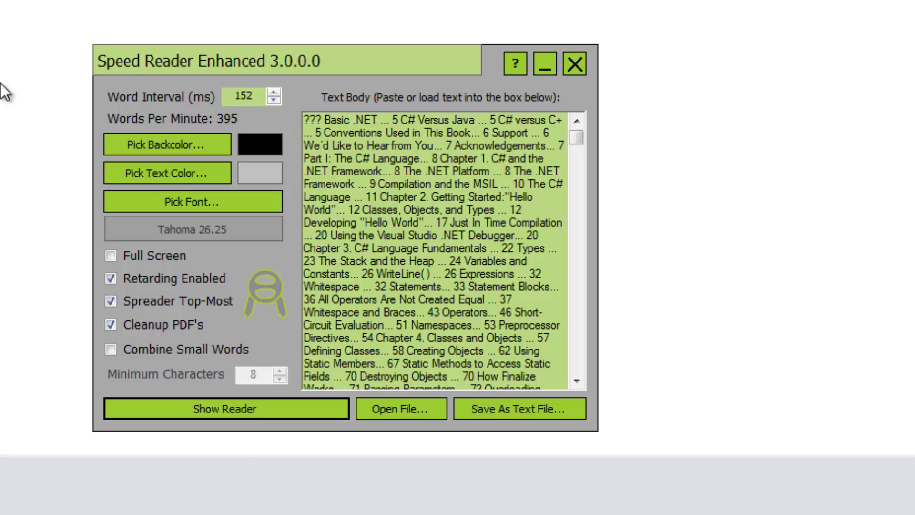
# Step: Examine how the extracted book text reads at the start, middle and later chapters of the text body
pyautogui.moveTo(316, 121); pyautogui.dragTo(304, 120)
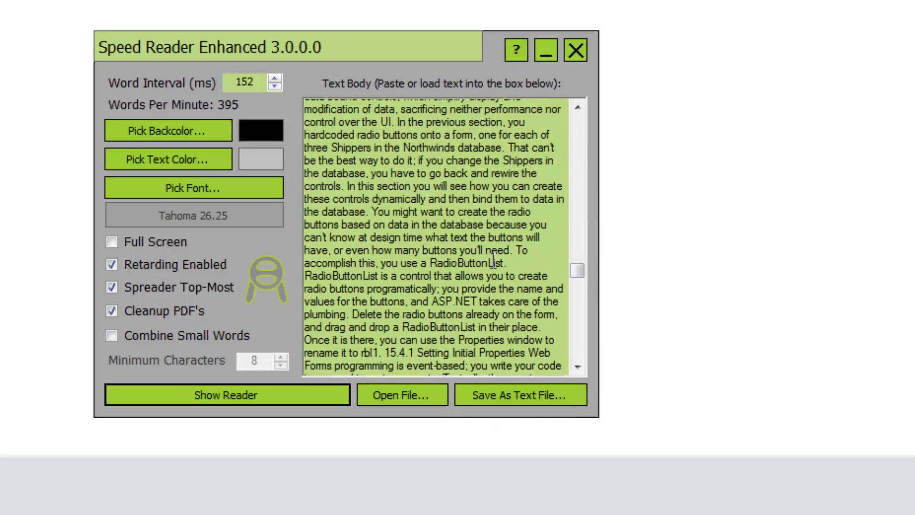
pyautogui.moveTo(577, 270); pyautogui.dragTo(582, 116)
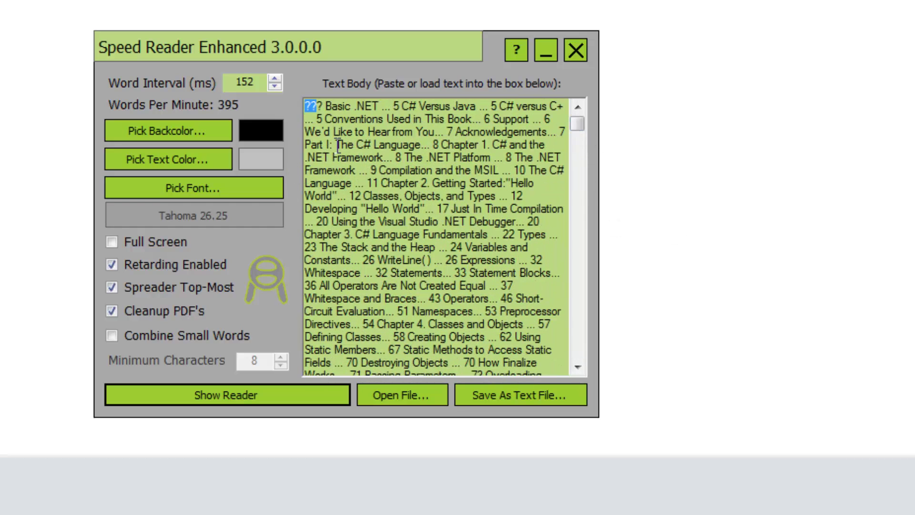
pyautogui.click(316, 157)
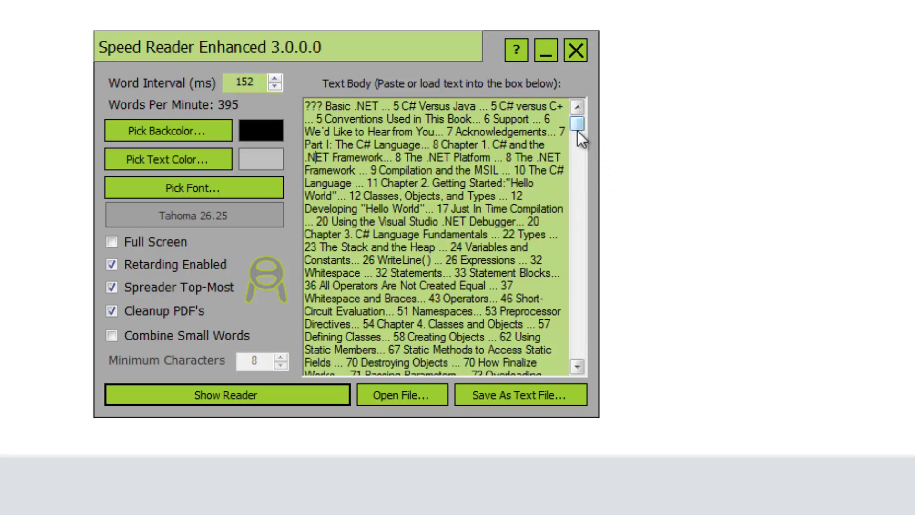
pyautogui.moveTo(577, 133); pyautogui.dragTo(573, 205)
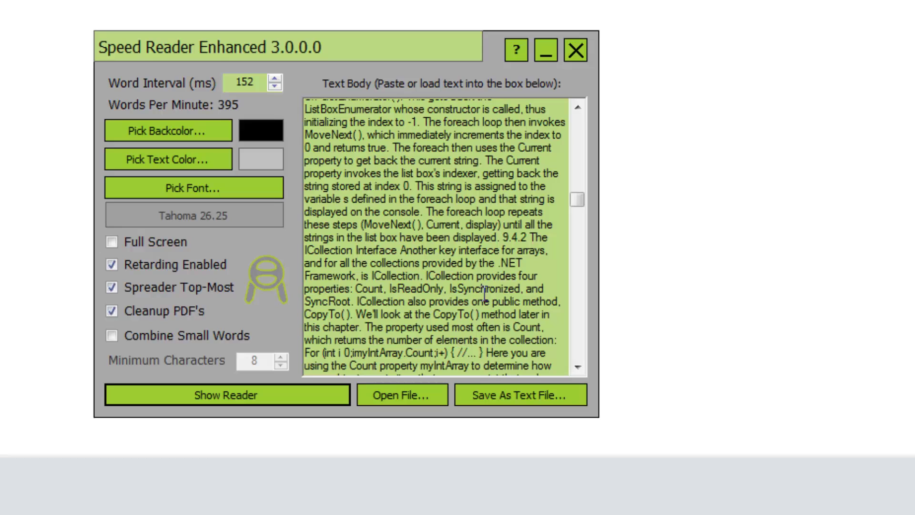
pyautogui.scroll(20, 342, 190)
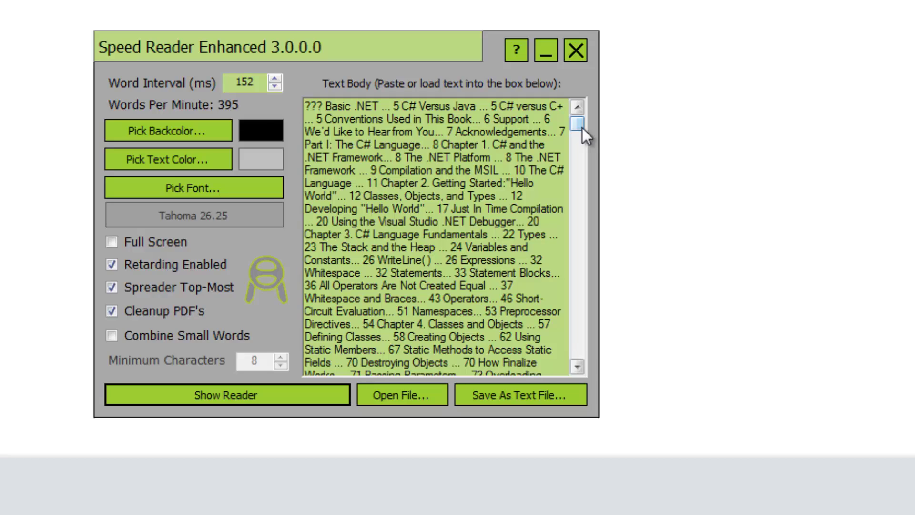
pyautogui.moveTo(582, 127); pyautogui.dragTo(576, 285)
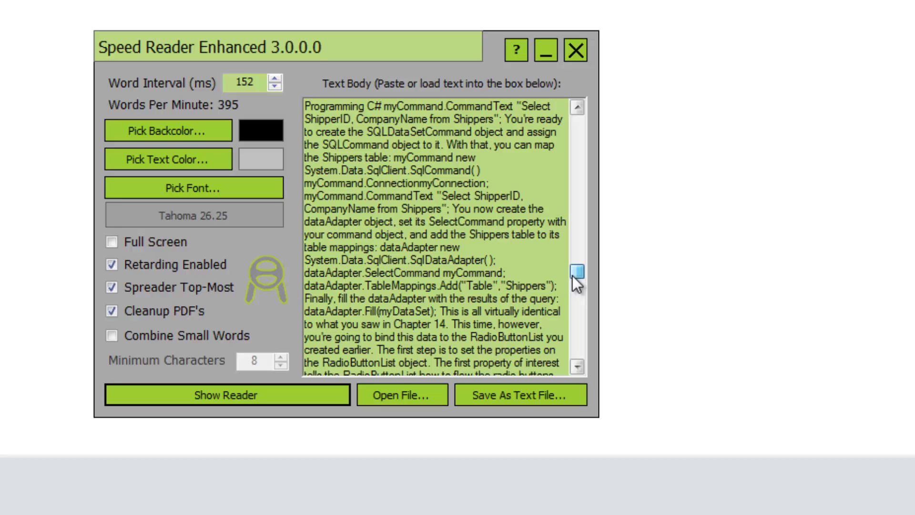
# Step: Enable Combine Small Words and set its minimum characters to 10
pyautogui.click(113, 336)
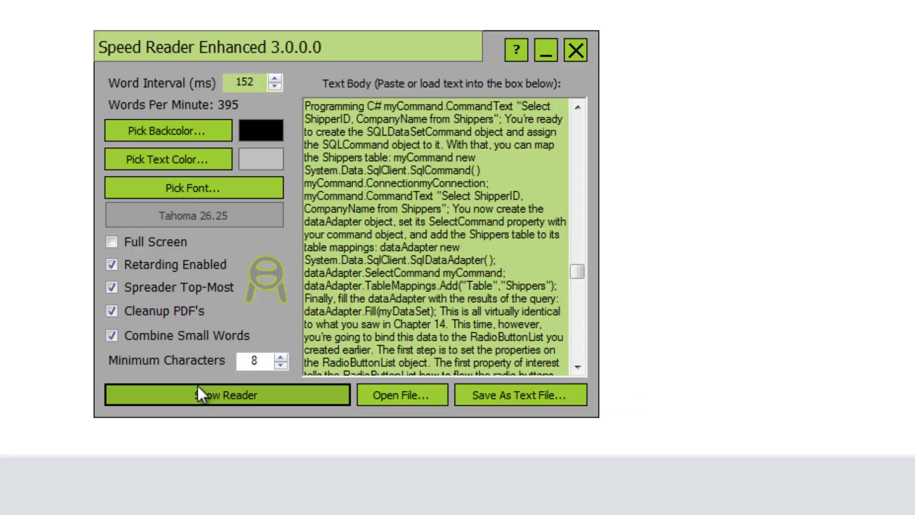
pyautogui.doubleClick(248, 361)
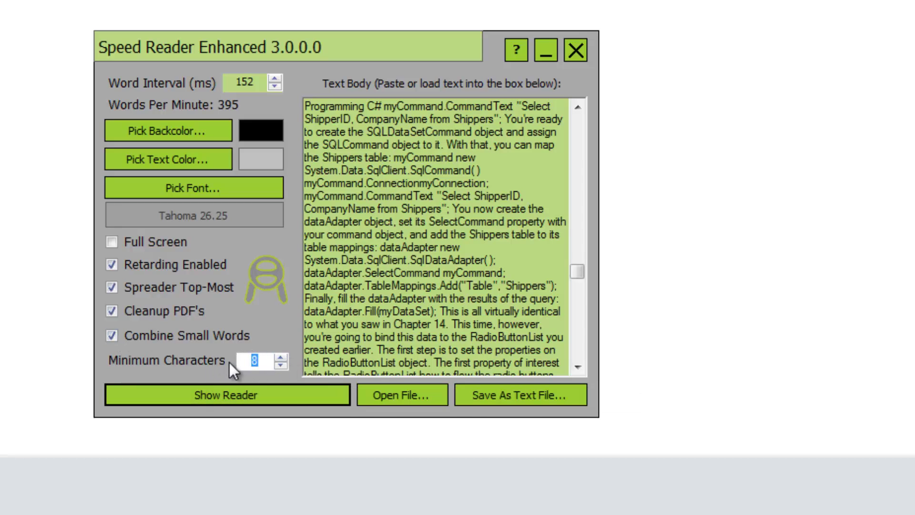
pyautogui.write('10')
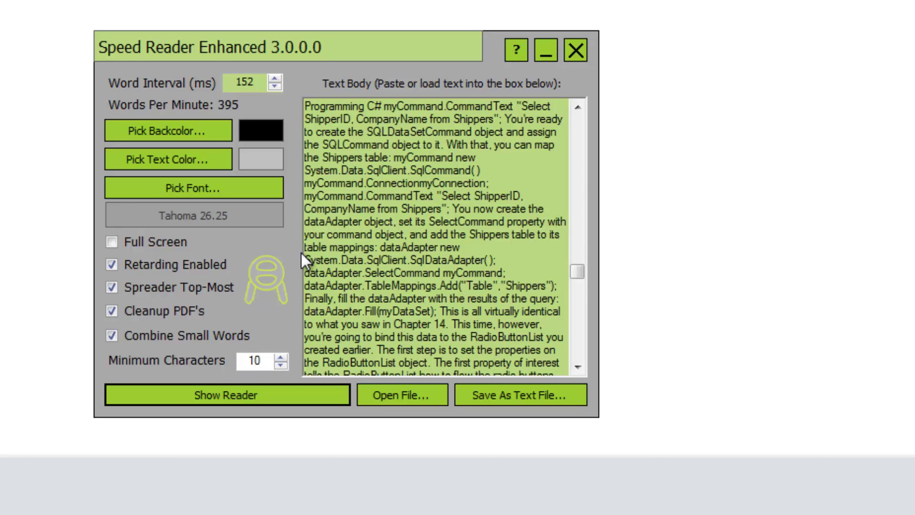
pyautogui.doubleClick(251, 361)
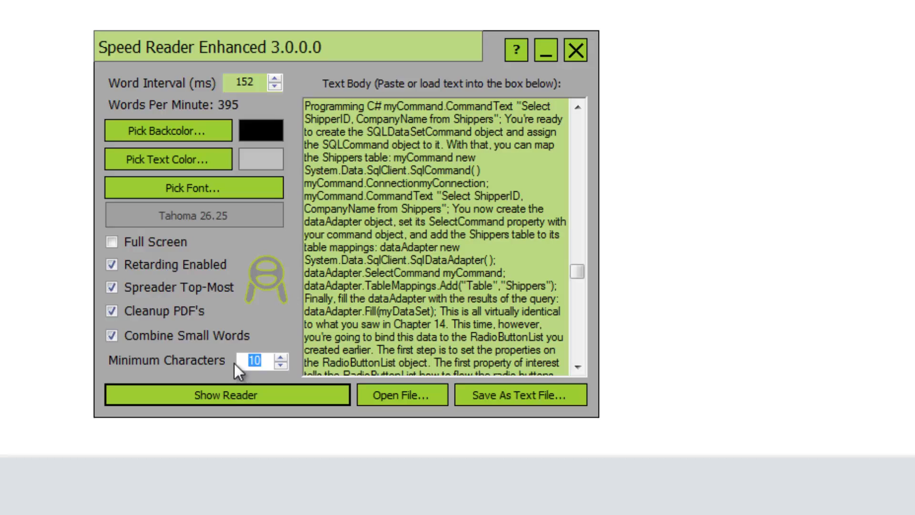
# Step: Show the reader, start its word playback and move its slider forward
pyautogui.click(245, 399)
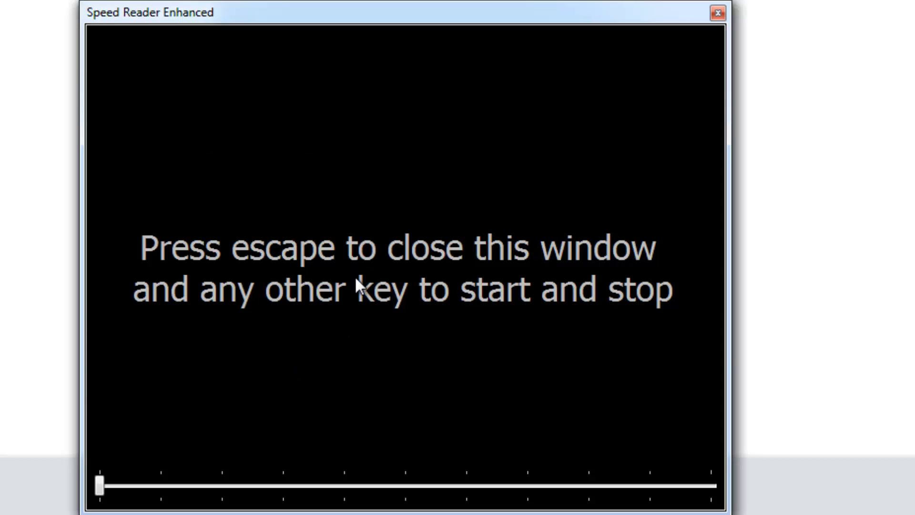
pyautogui.press('space')
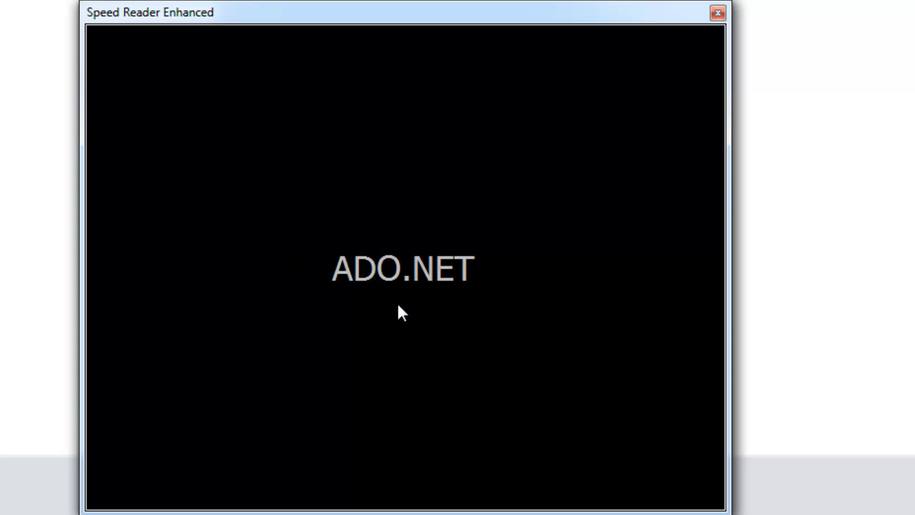
pyautogui.moveTo(202, 347)
pyautogui.moveTo(109, 481); pyautogui.dragTo(332, 506)
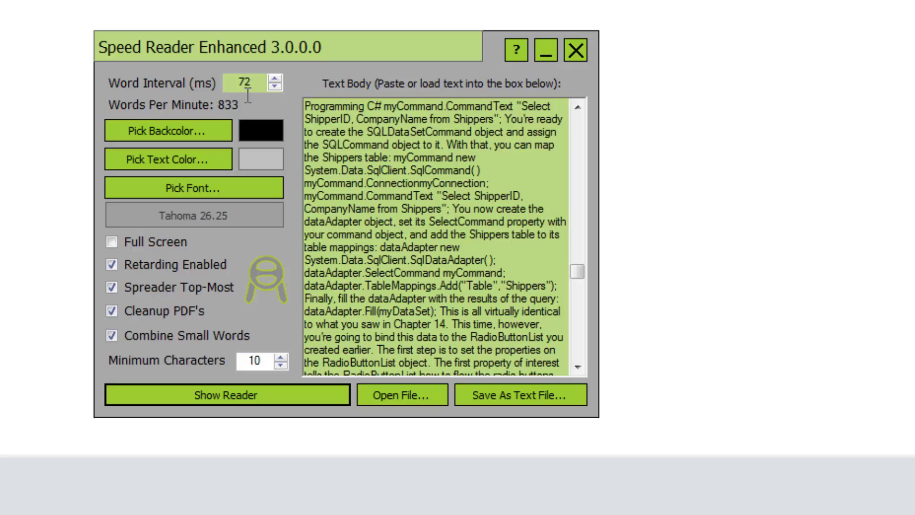
# Step: Set the minimum characters for combining small words to 7
pyautogui.doubleClick(230, 89)
pyautogui.moveTo(582, 267); pyautogui.dragTo(582, 261)
pyautogui.moveTo(261, 361); pyautogui.dragTo(235, 360)
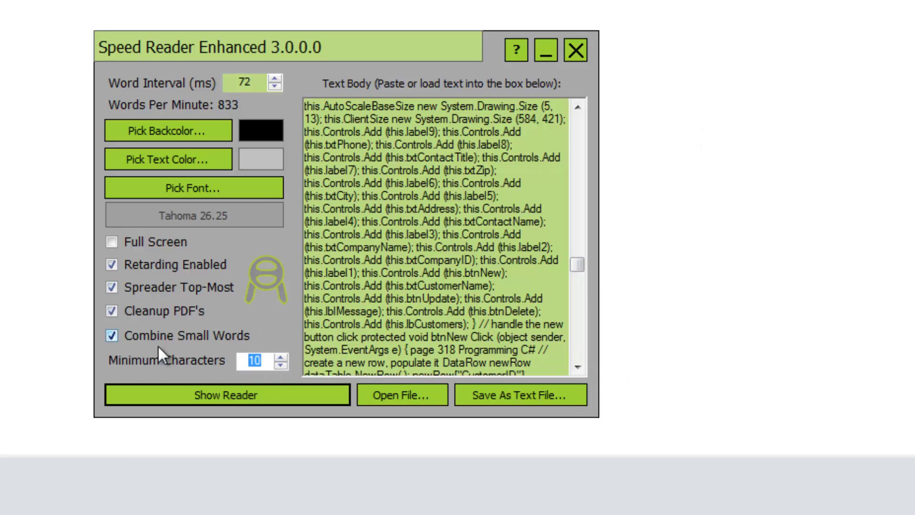
pyautogui.write('7')
pyautogui.moveTo(266, 353); pyautogui.dragTo(243, 366)
# Step: Bring up the dialog for saving the text body as a text file and dismiss it without saving
pyautogui.click(502, 246)
pyautogui.click(504, 395)
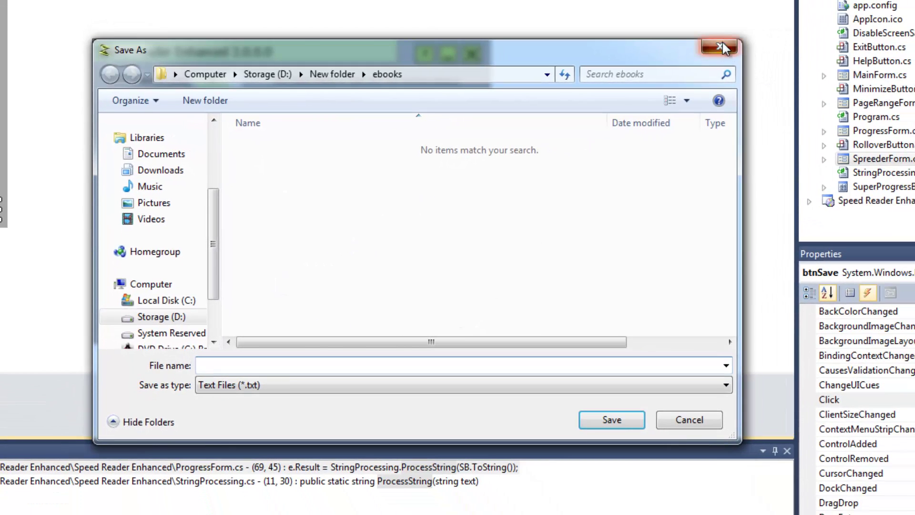
pyautogui.click(722, 48)
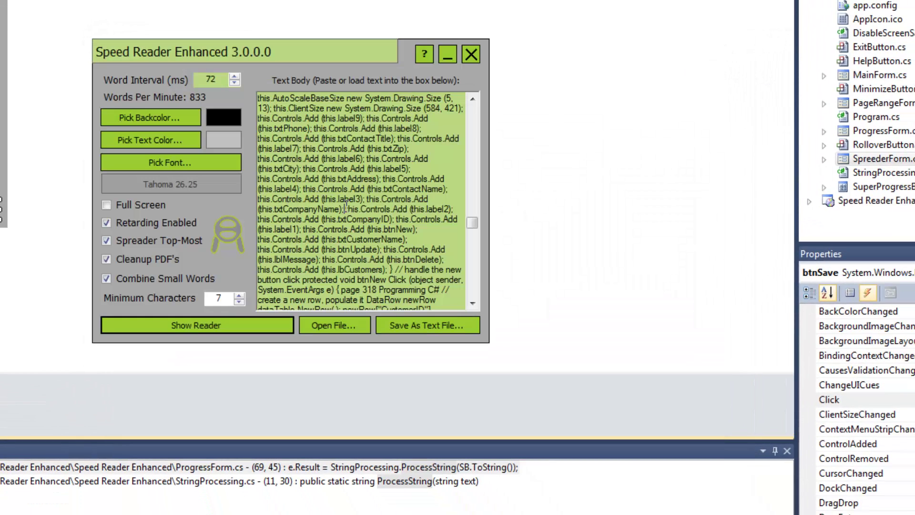
# Step: Return to the beginning of the text body, close the running application and start it again from the project
pyautogui.scroll(10, 316, 181)
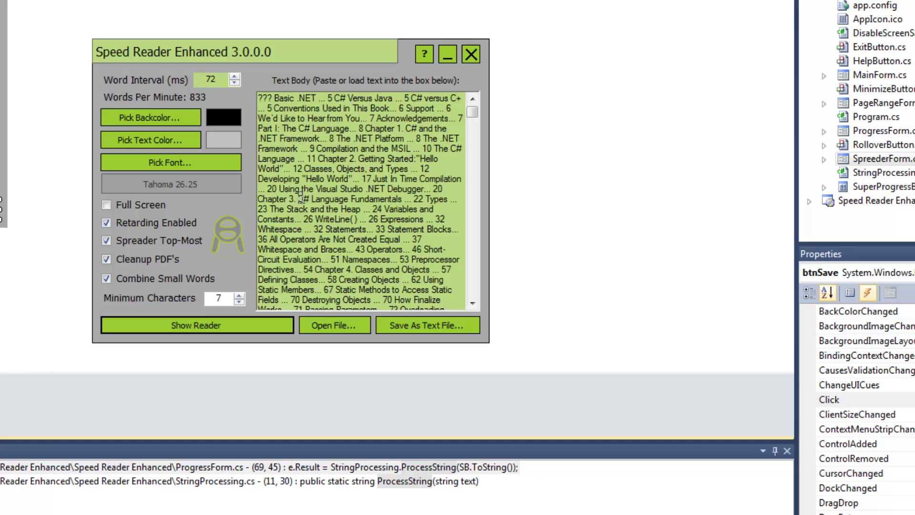
pyautogui.moveTo(301, 196); pyautogui.dragTo(421, 348)
pyautogui.click(467, 61)
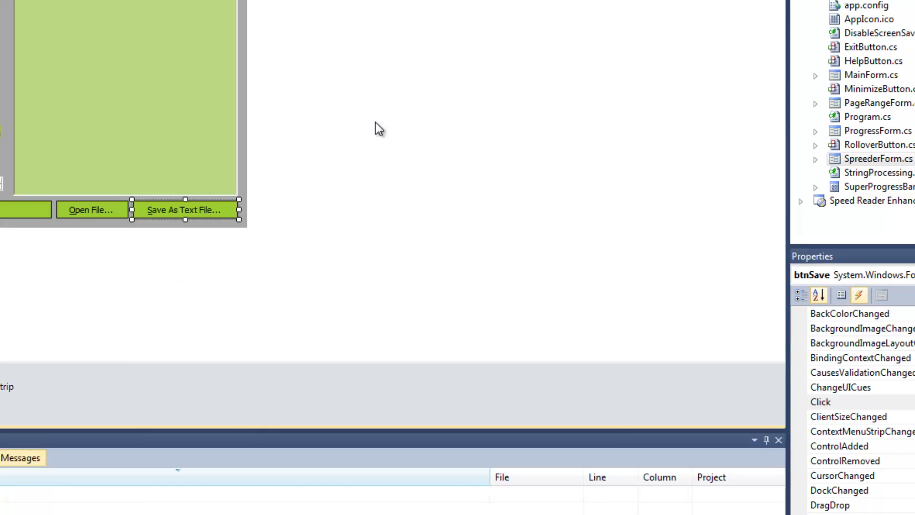
pyautogui.press('F5')
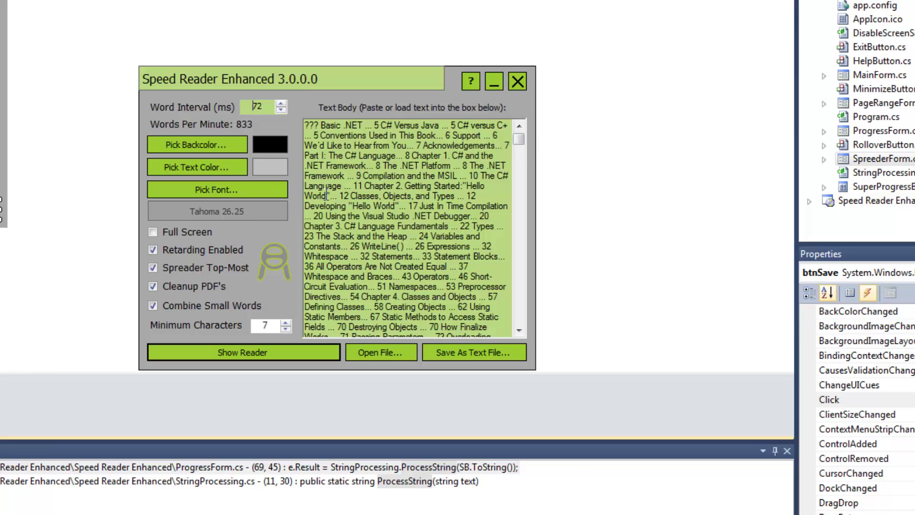
# Step: Remove the punctuation from the text body after selecting a passage in the contents list
pyautogui.moveTo(363, 216); pyautogui.dragTo(480, 276)
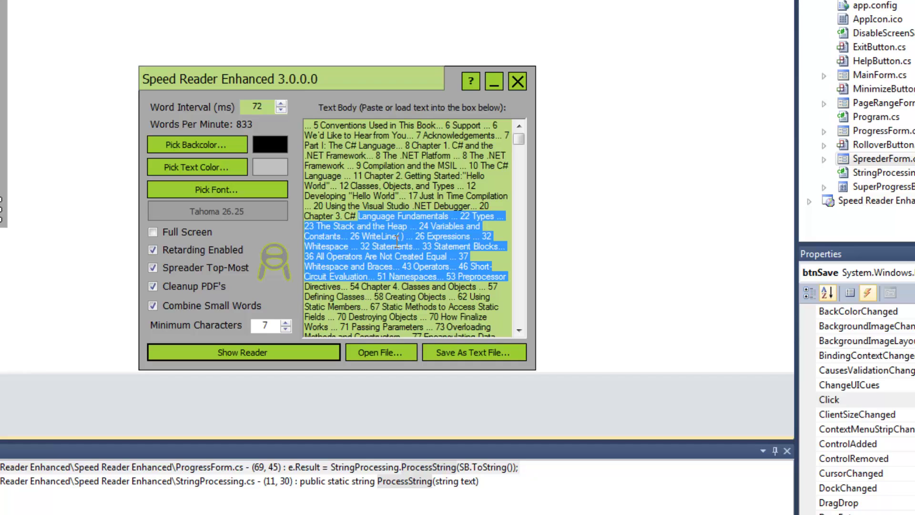
pyautogui.rightClick(400, 266)
pyautogui.click(427, 276)
# Step: Clear all text from the text body
pyautogui.rightClick(339, 177)
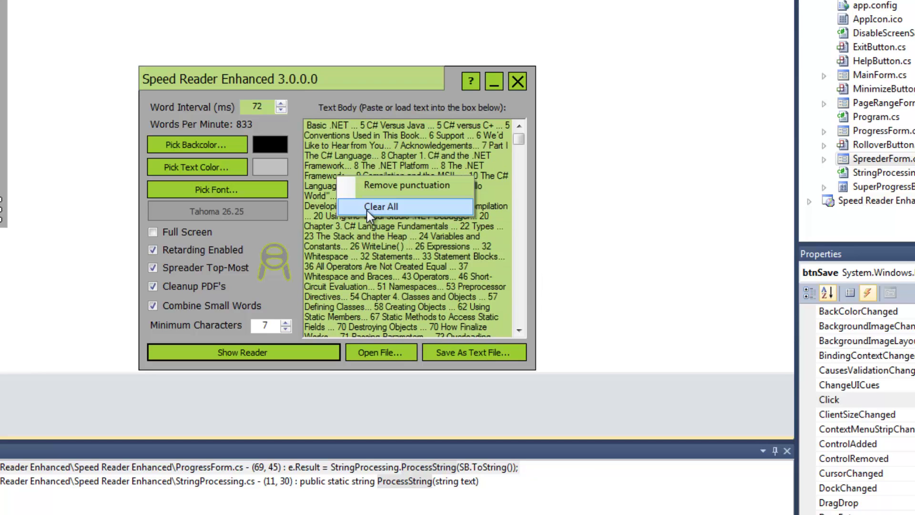
pyautogui.click(412, 208)
pyautogui.rightClick(343, 159)
pyautogui.click(327, 139)
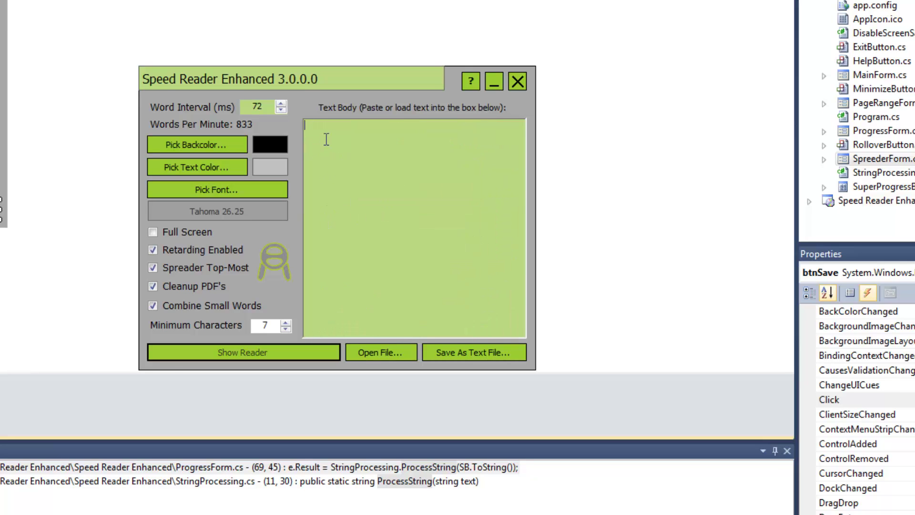
# Step: Load Apress.Accelerated.C.Sharp.2005.Aug.2006.pdf from the ebooks folder into the text body, covering pages 1 to 428
pyautogui.click(380, 352)
pyautogui.scroll(8, 391, 329)
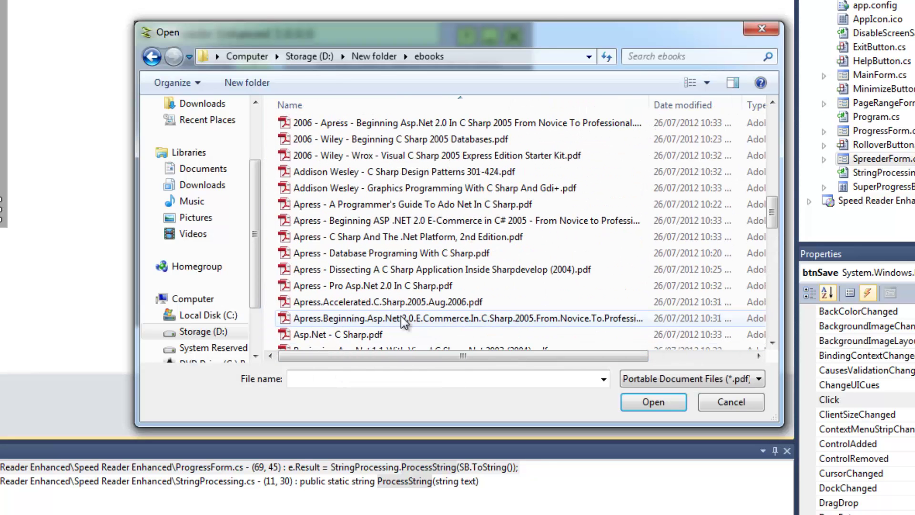
pyautogui.scroll(-5, 474, 173)
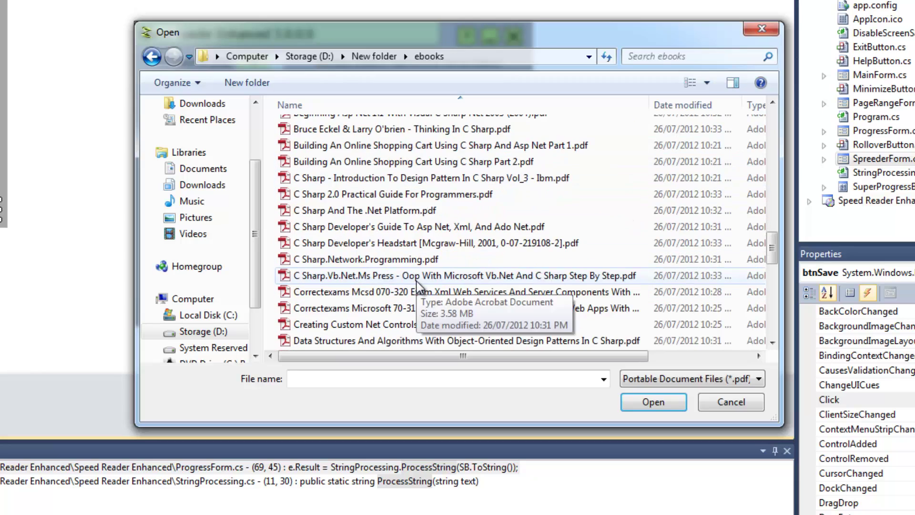
pyautogui.scroll(5, 619, 238)
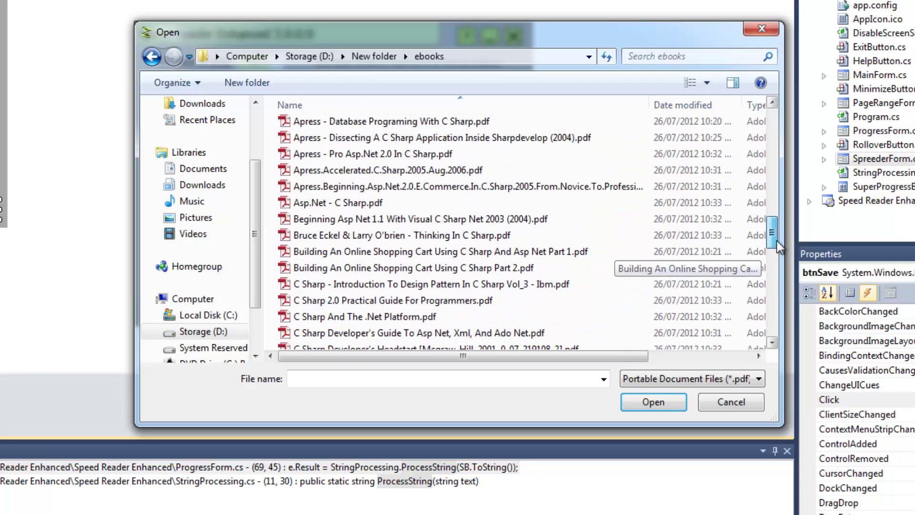
pyautogui.click(429, 284)
pyautogui.click(653, 402)
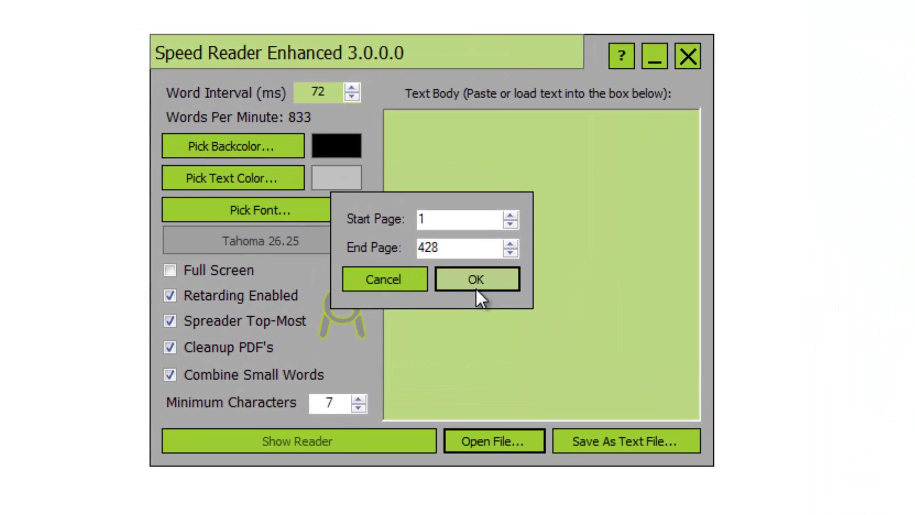
pyautogui.click(405, 226)
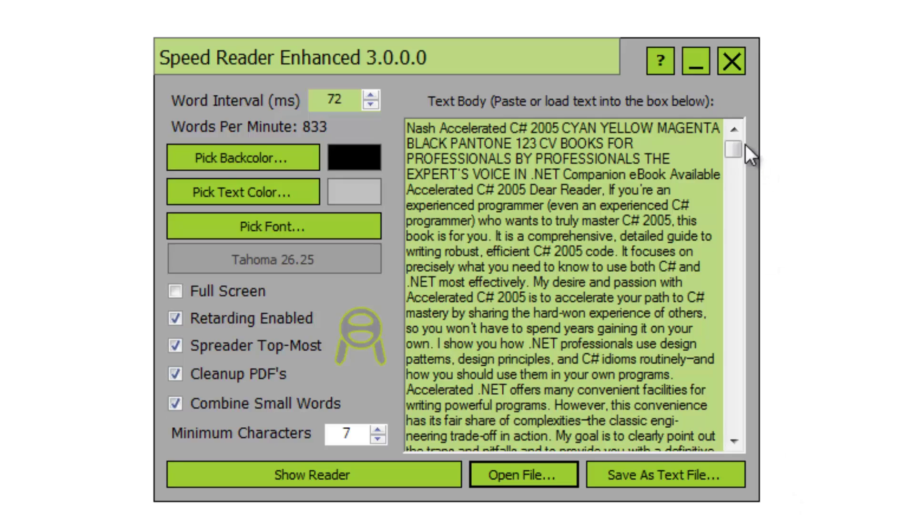
# Step: Look through the loaded book text further on and highlight a passage in the Chapter 3 C# syntax overview
pyautogui.moveTo(736, 149); pyautogui.dragTo(734, 267)
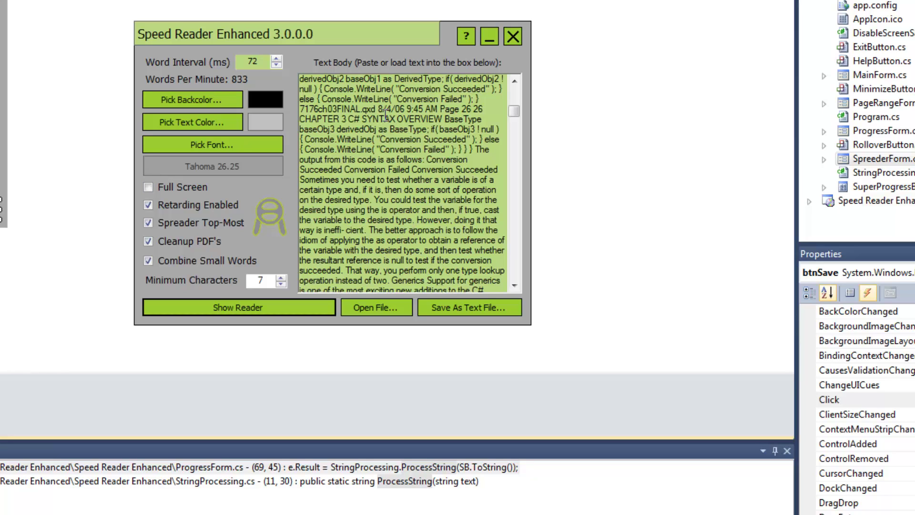
pyautogui.moveTo(375, 125); pyautogui.dragTo(446, 195)
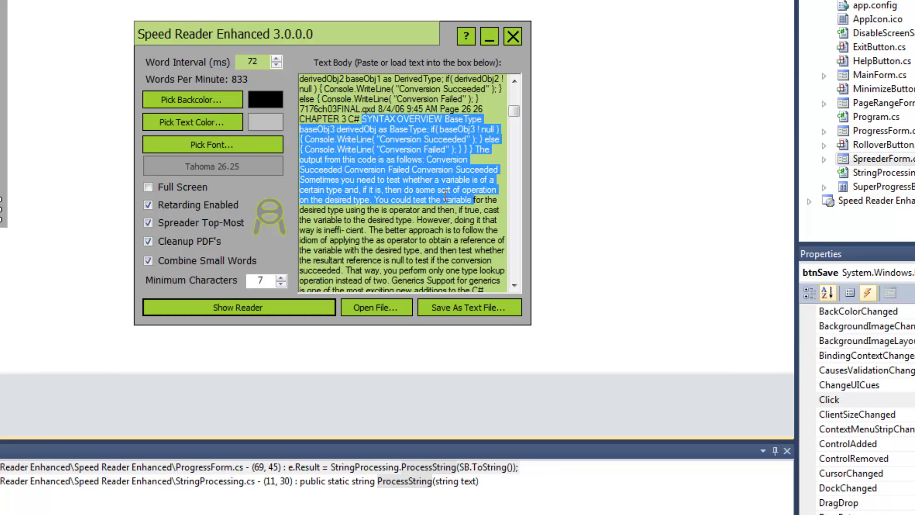
# Step: Set the reader's background colour to a light orange with hue 27, saturation 195 and luminosity 197
pyautogui.click(208, 102)
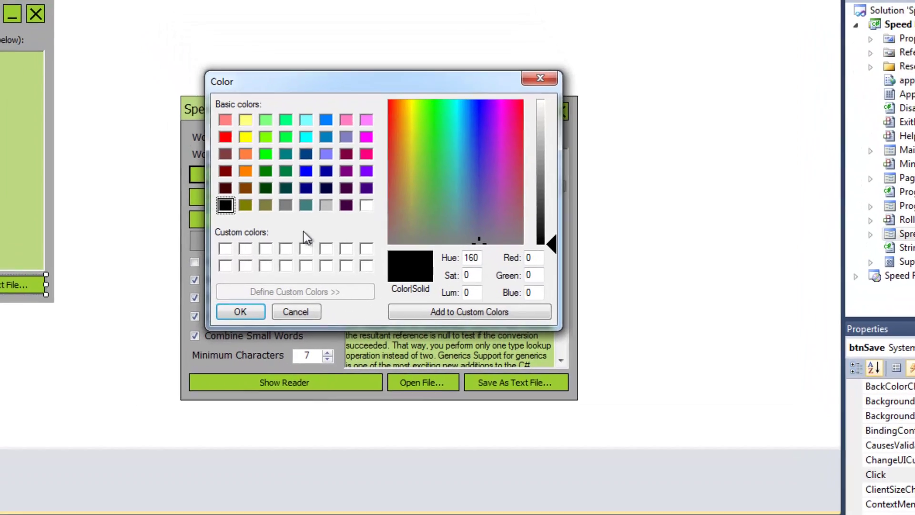
pyautogui.click(415, 125)
pyautogui.click(411, 122)
pyautogui.click(403, 127)
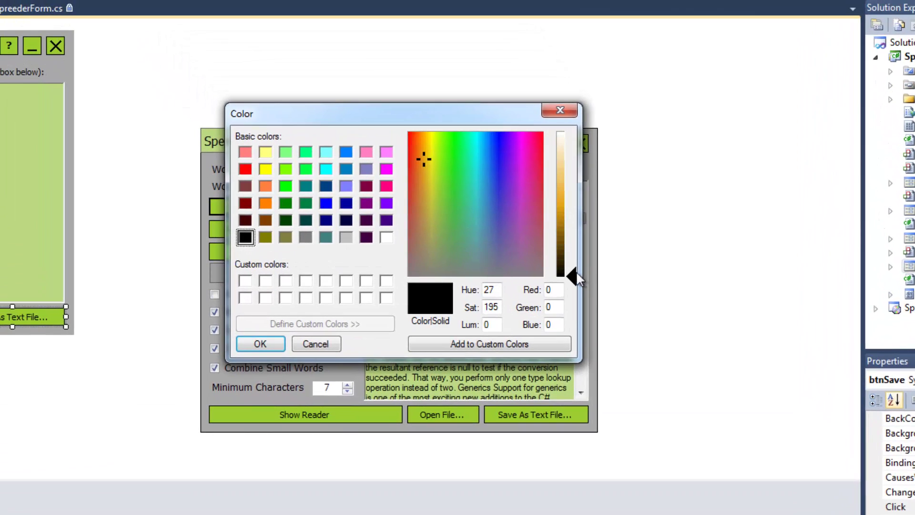
pyautogui.moveTo(575, 271); pyautogui.dragTo(573, 159)
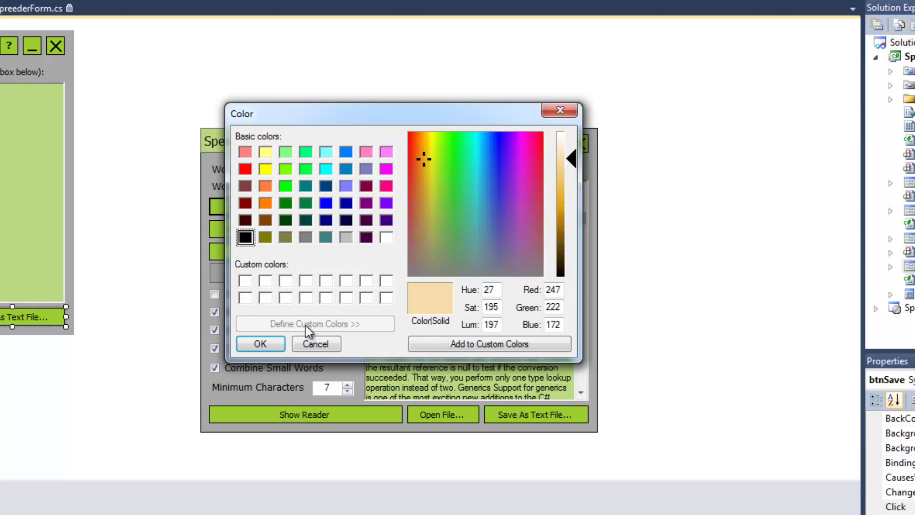
pyautogui.click(270, 342)
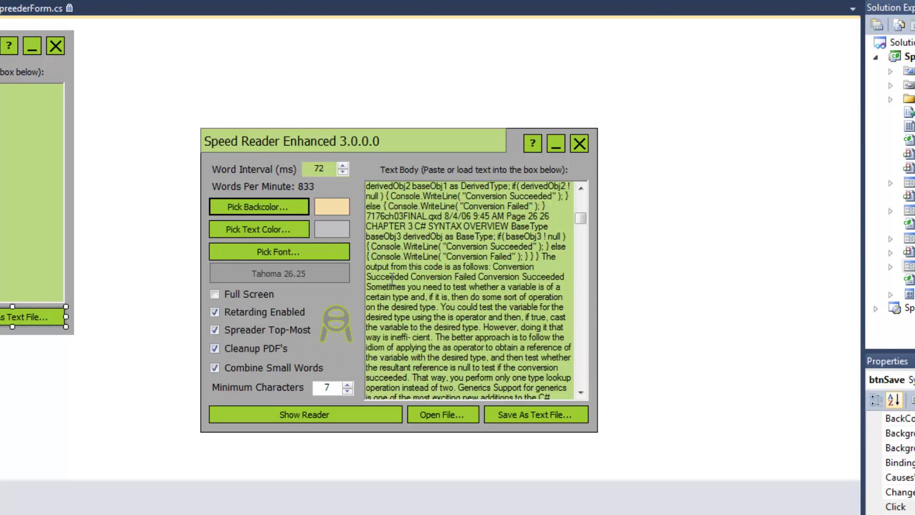
# Step: Set the reader's text colour to a very dark grey, slightly lighter than black
pyautogui.click(273, 228)
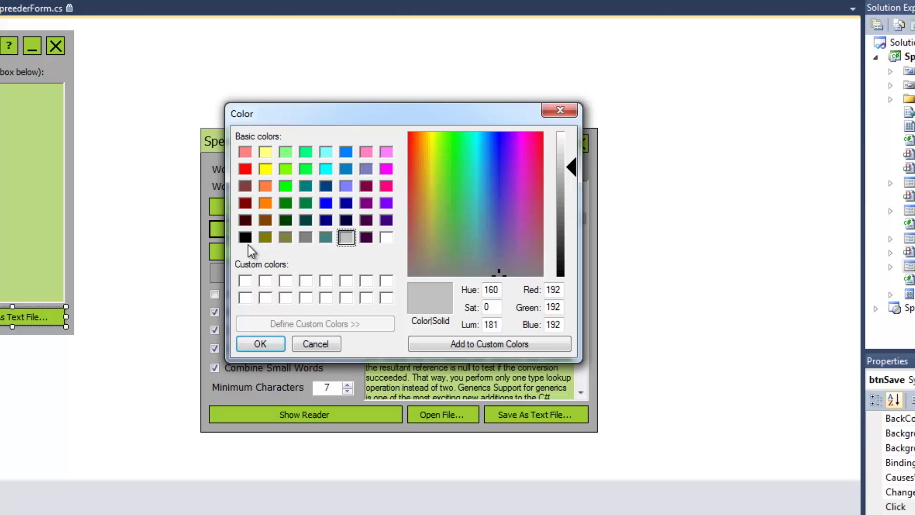
pyautogui.click(245, 237)
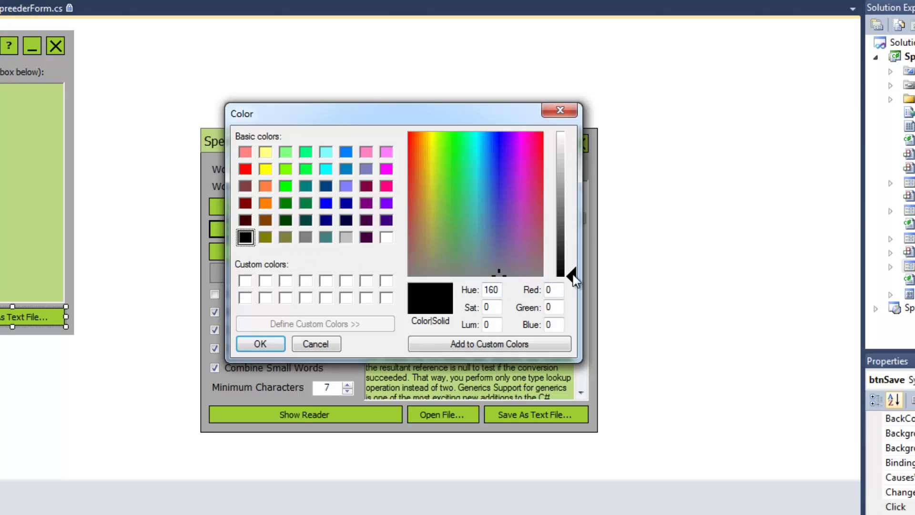
pyautogui.moveTo(571, 276); pyautogui.dragTo(571, 253)
pyautogui.click(260, 343)
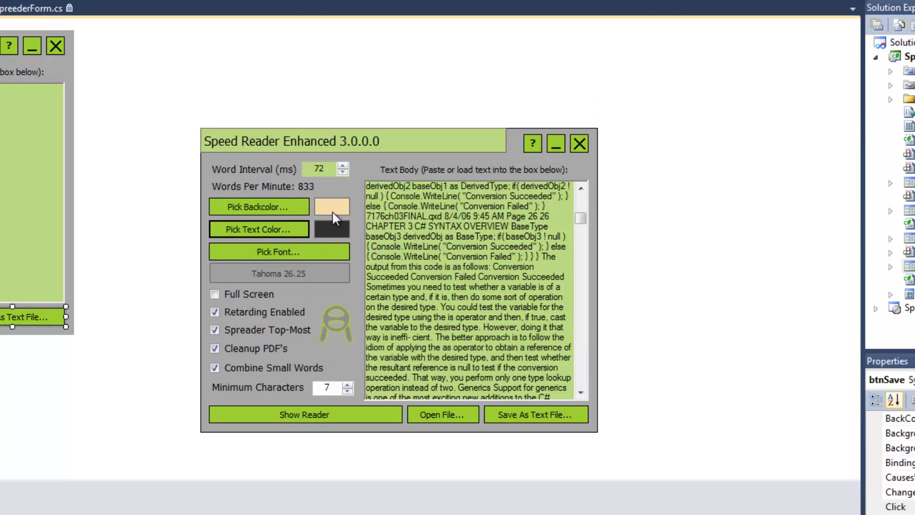
# Step: Change the reader's font to Book Antiqua, keeping the Regular style at size 26
pyautogui.click(268, 258)
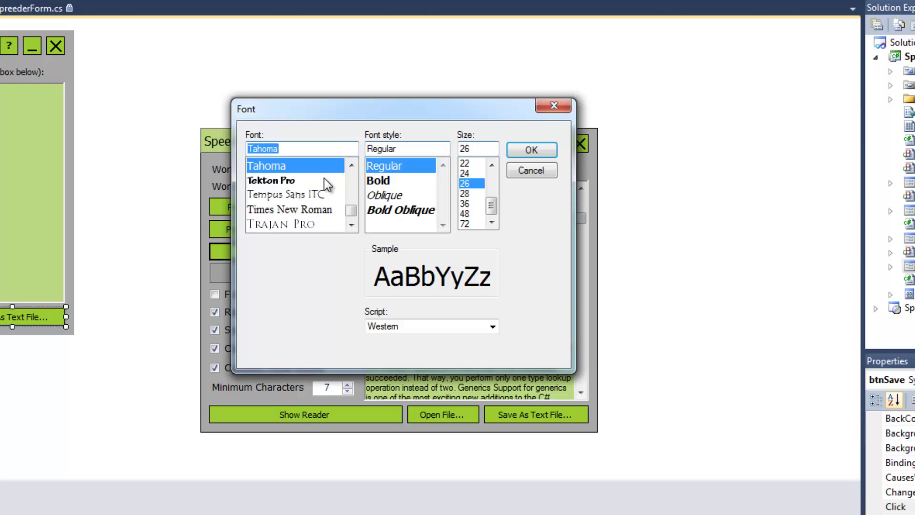
pyautogui.write('boo')
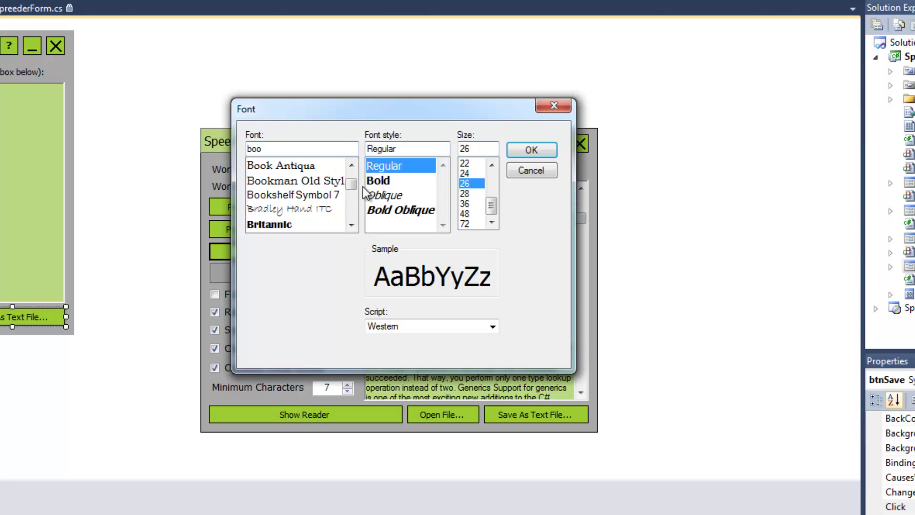
pyautogui.click(313, 169)
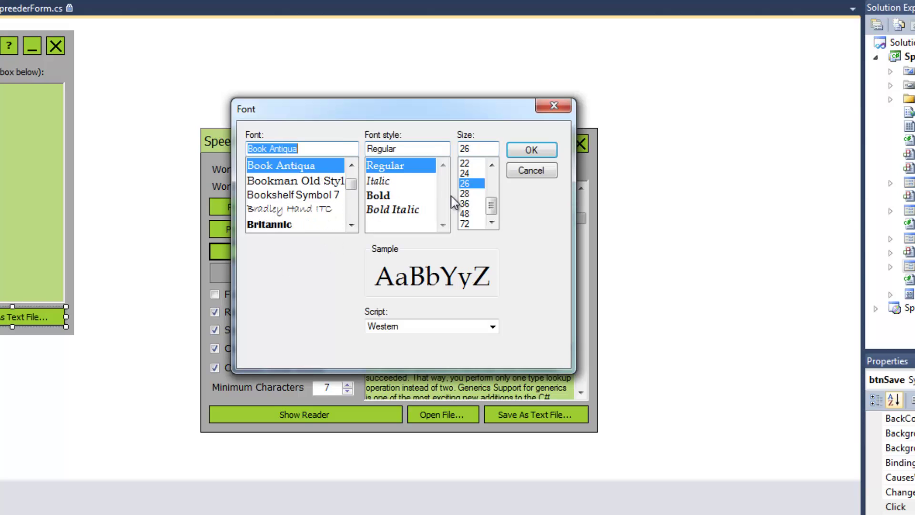
pyautogui.click(521, 155)
# Step: Show the reader with the new colours and font and start playback of the loaded book text
pyautogui.click(358, 415)
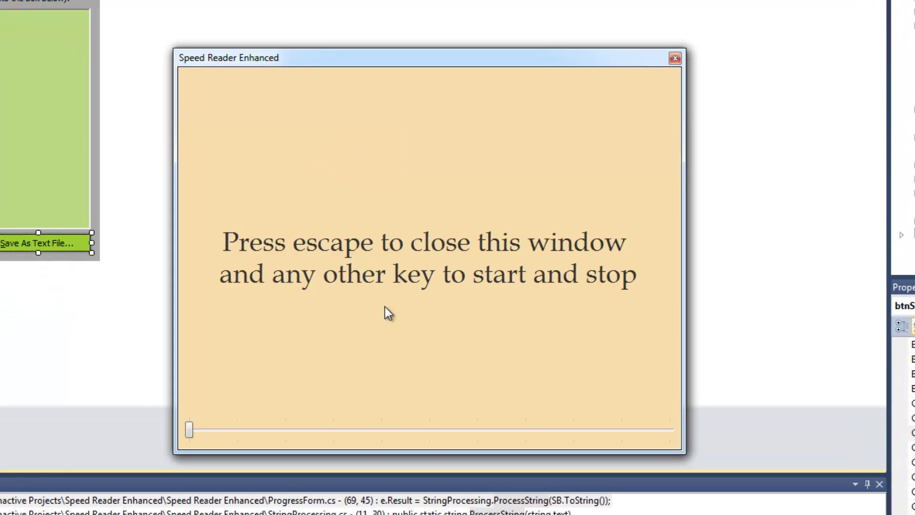
pyautogui.press('space')
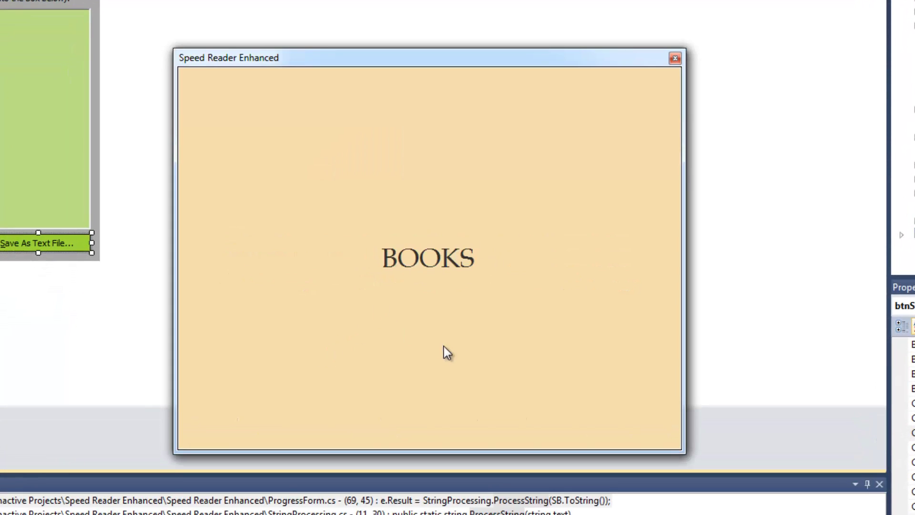
pyautogui.moveTo(513, 363)
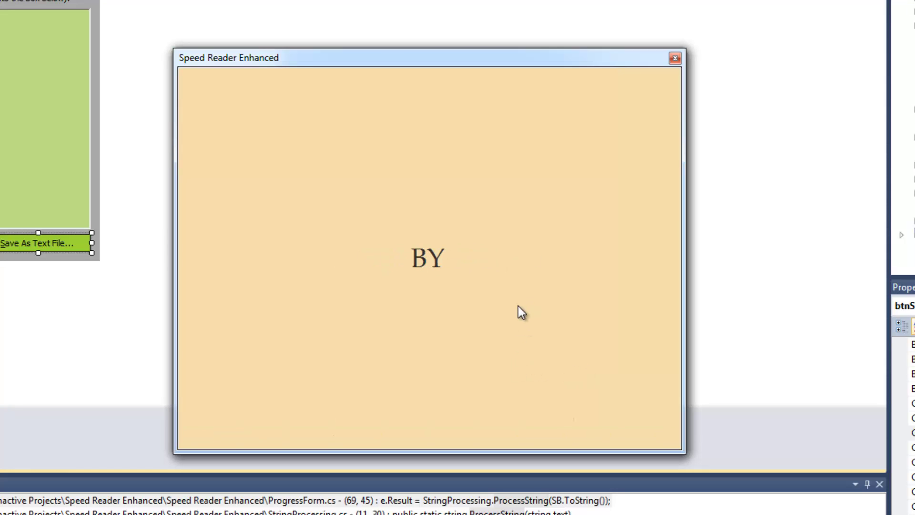
pyautogui.moveTo(394, 313)
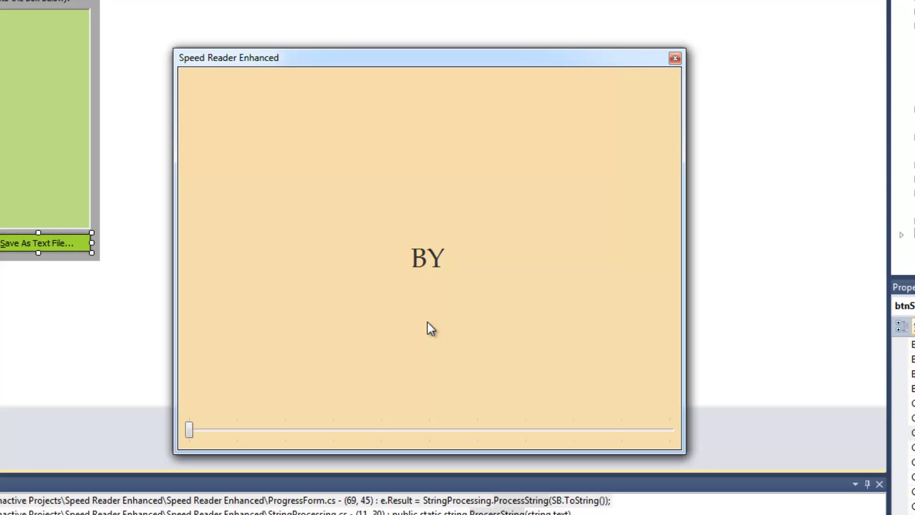